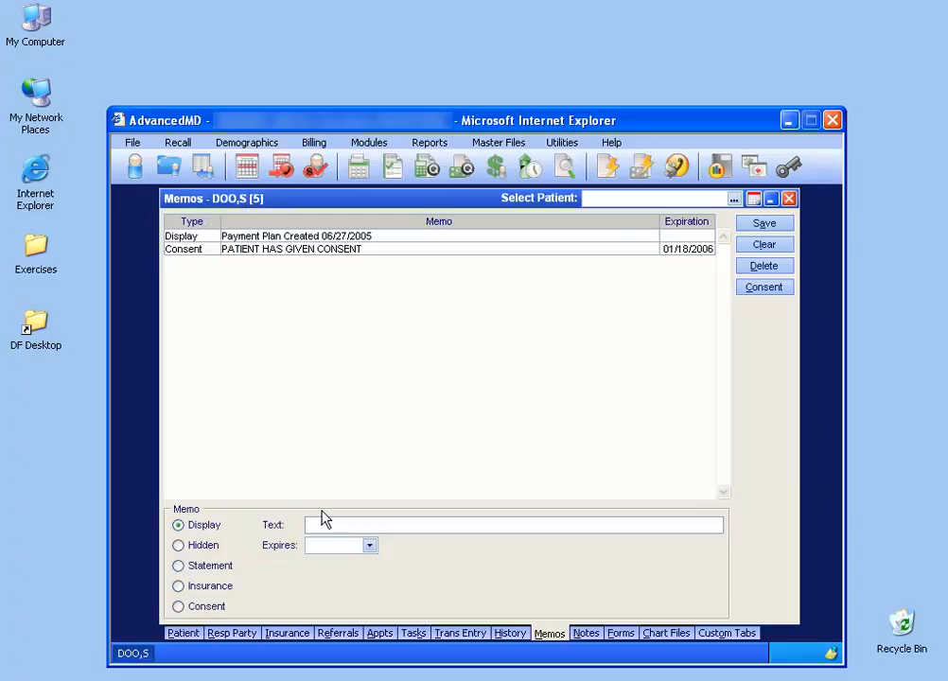
Save a display memo reading "NEED A COPY OF HIS INS CARD" and edit it so that INS becomes INSURANCE.
type("NEED A COPY OF HIS INS CARD")
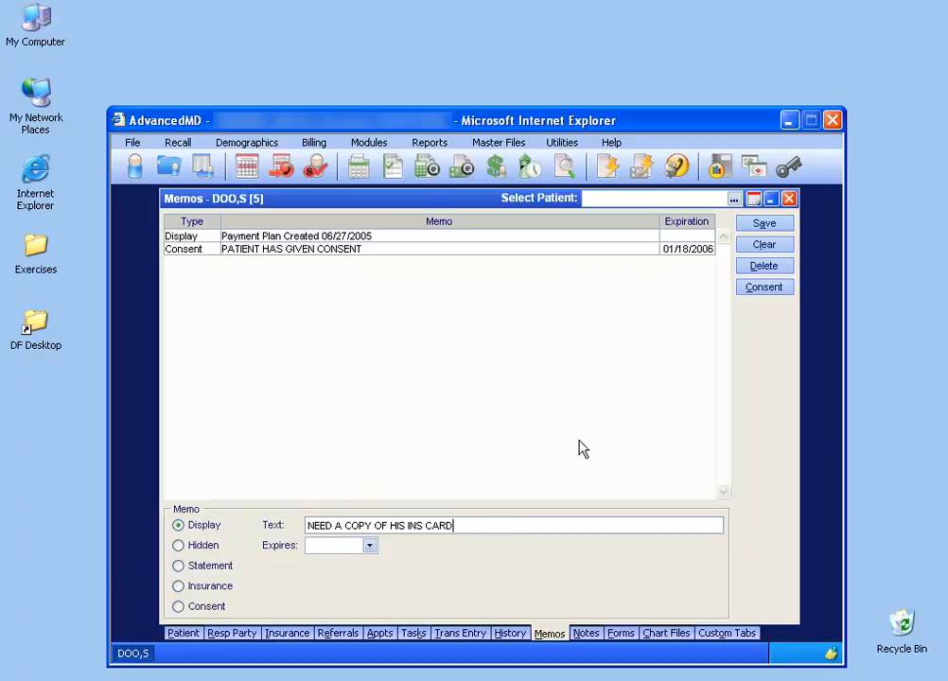
left_click(762, 225)
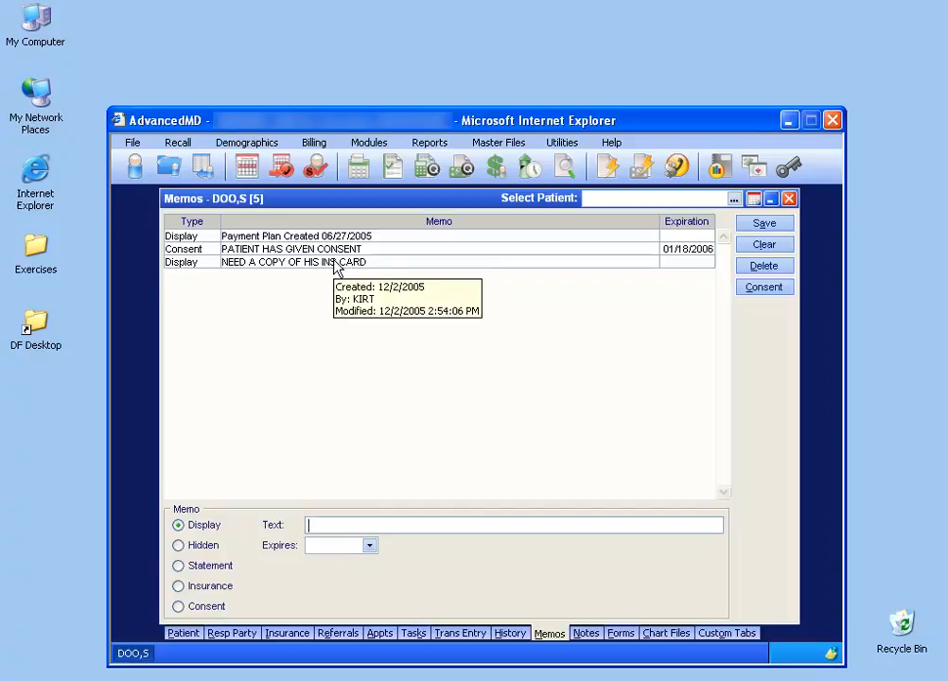
left_click(332, 269)
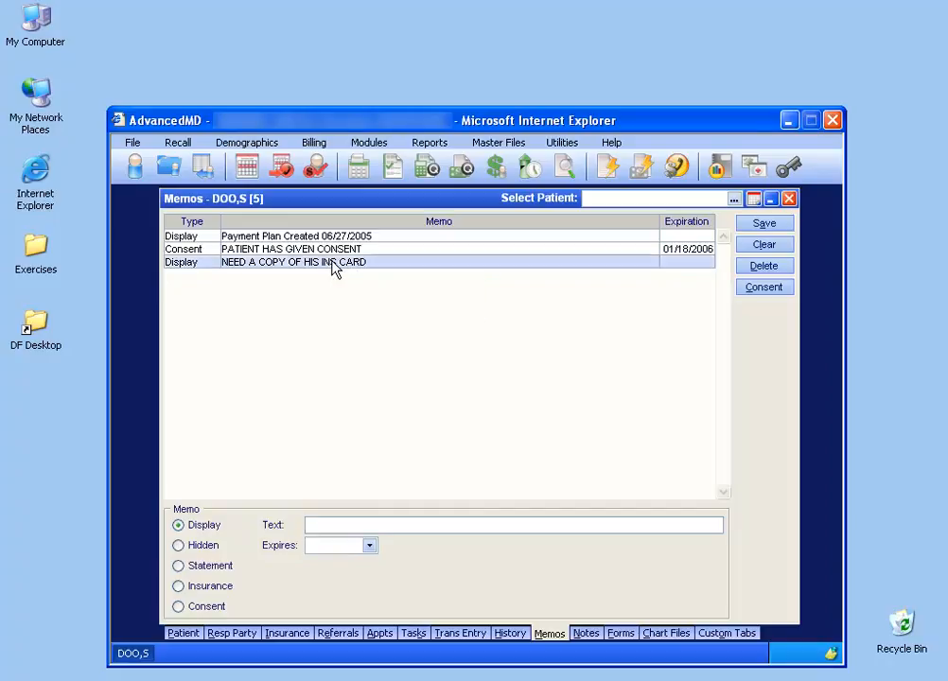
left_click(424, 525)
type("URANCE")
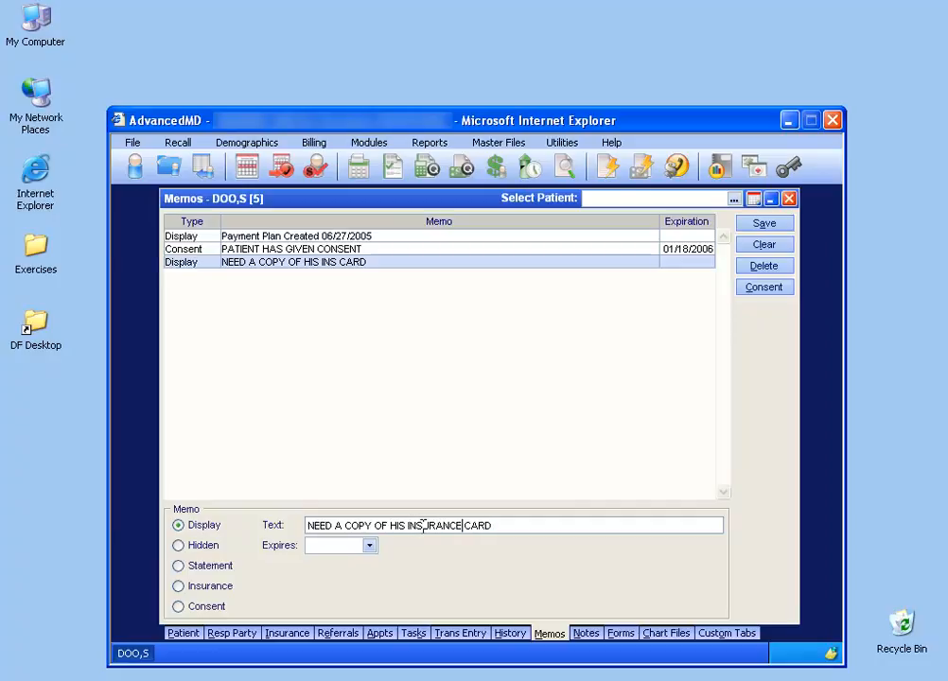
left_click(762, 225)
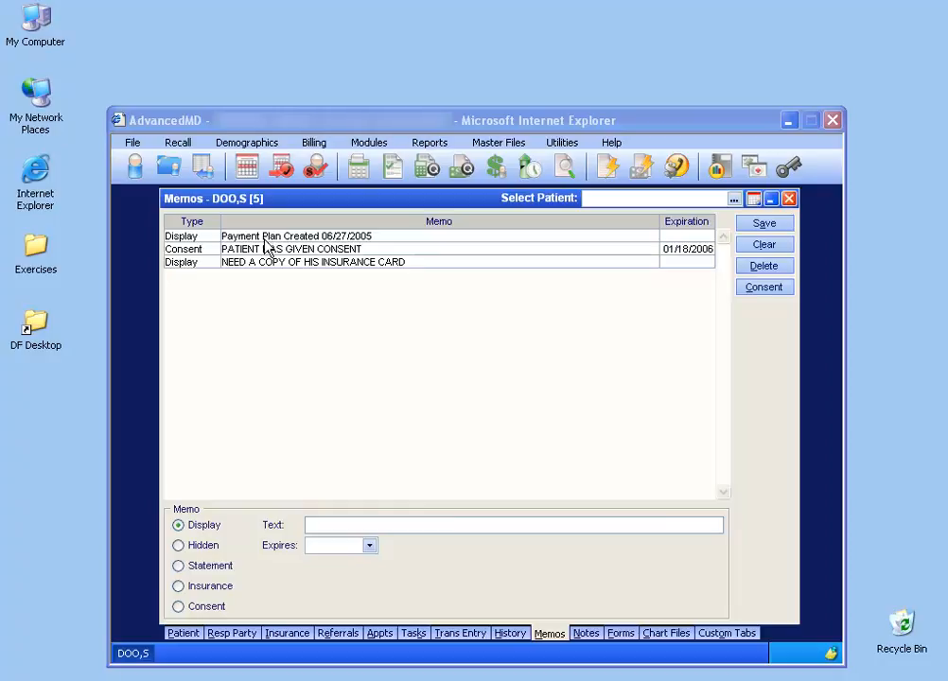
Open the system defaults and view the Memos and Notes category.
left_click(565, 143)
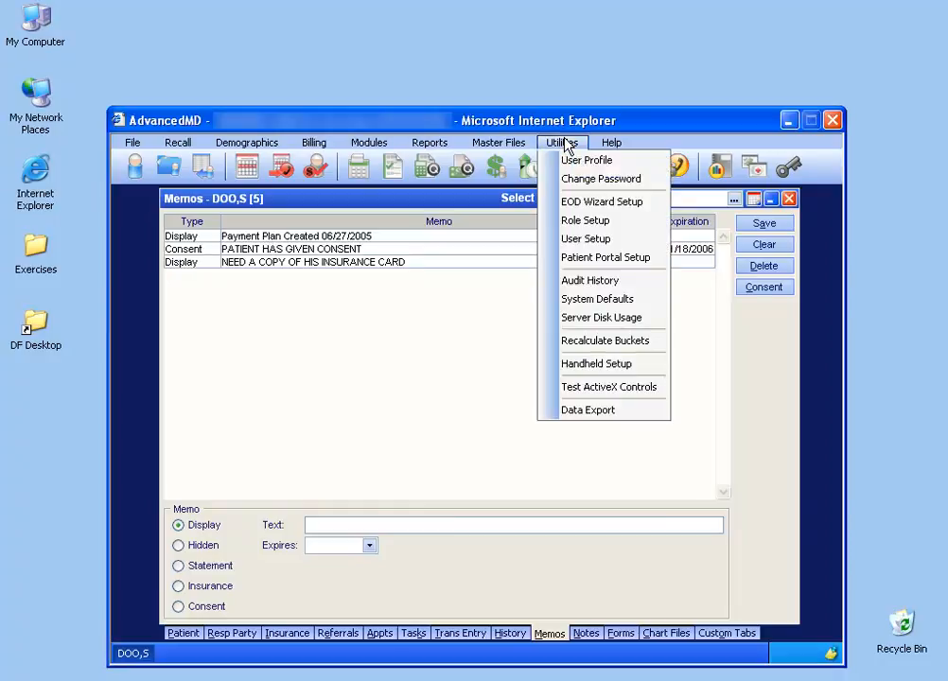
left_click(600, 299)
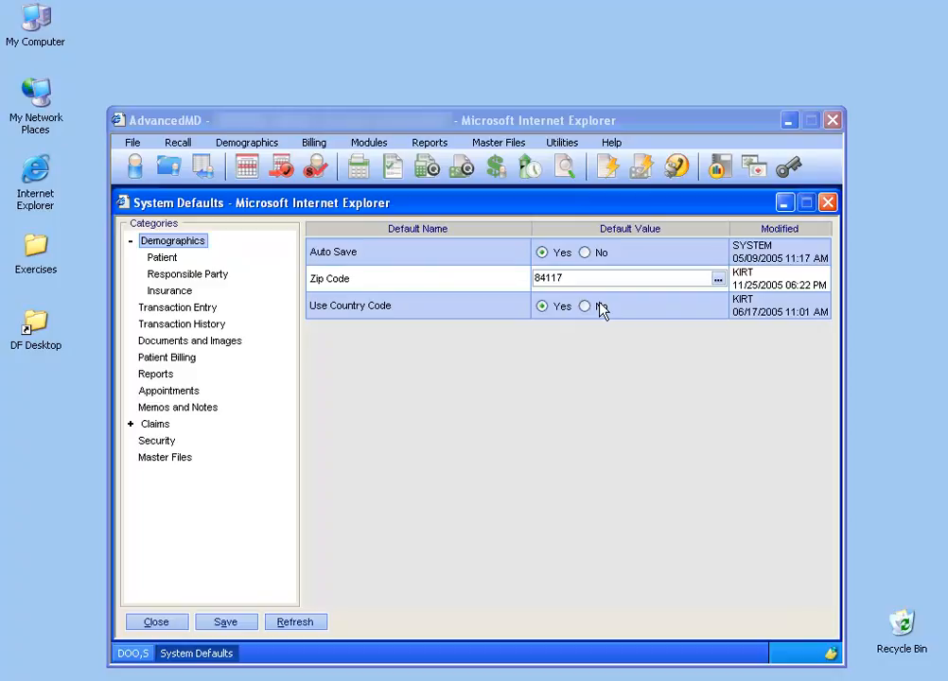
left_click(175, 410)
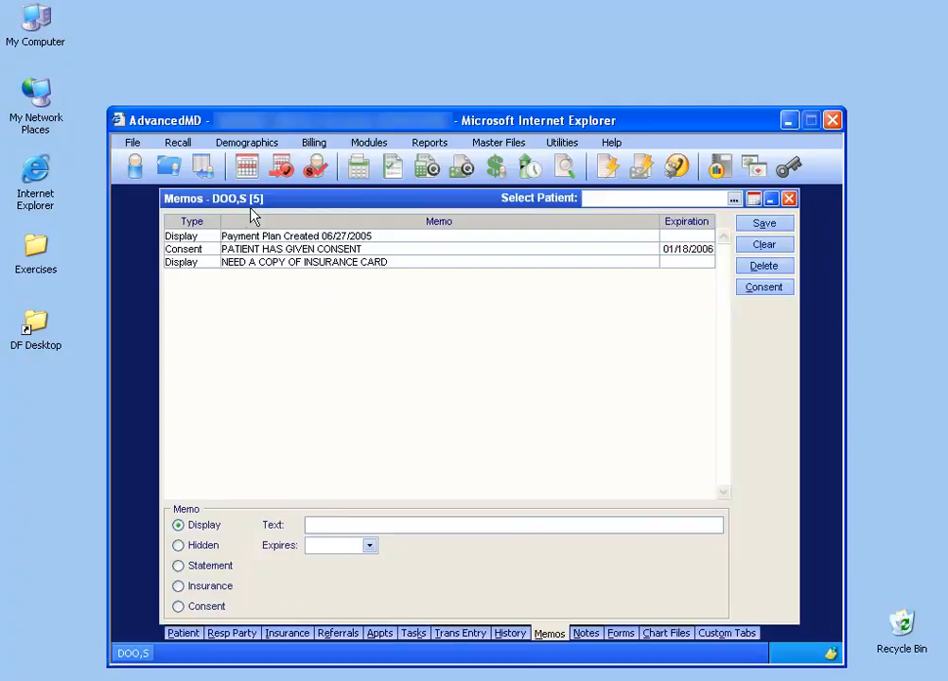
Reselect the same patient through a last-name search, review the pop-up patient memo and dismiss it.
type("DOO")
key("Return")
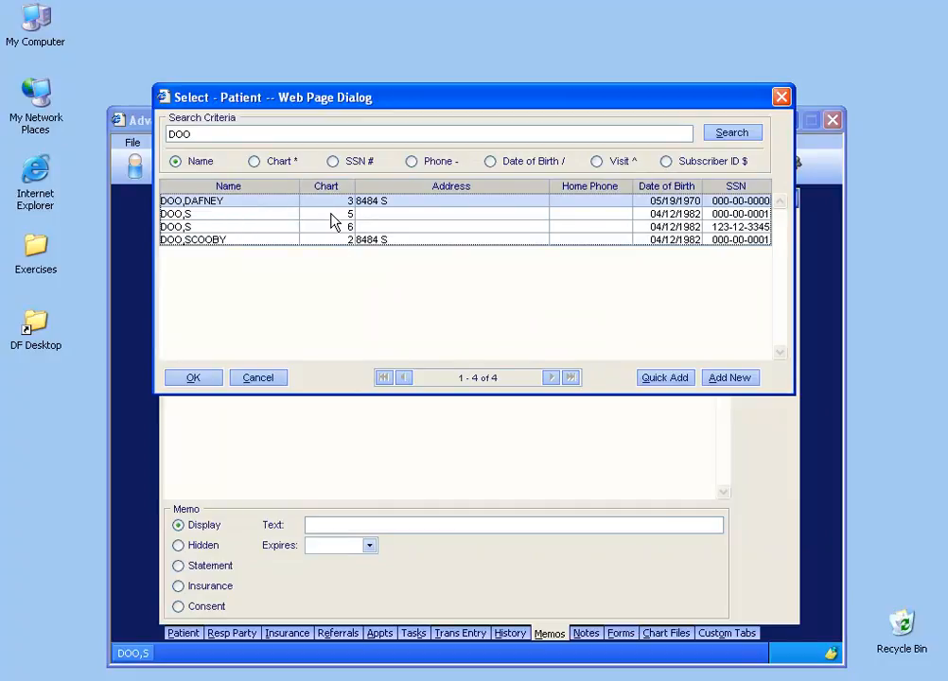
double_click(270, 216)
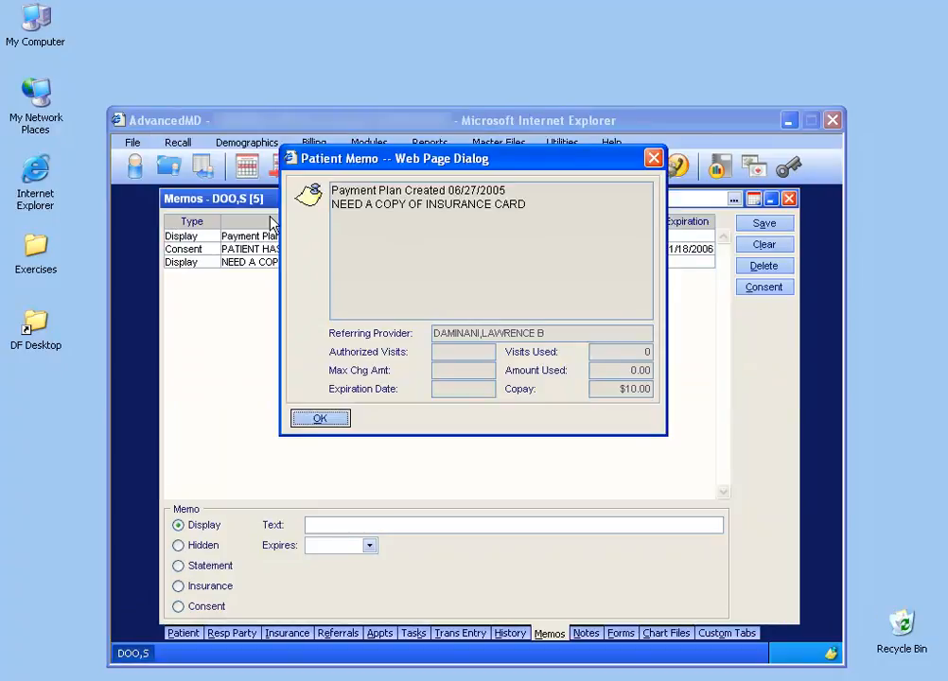
left_click_drag(441, 167, 503, 300)
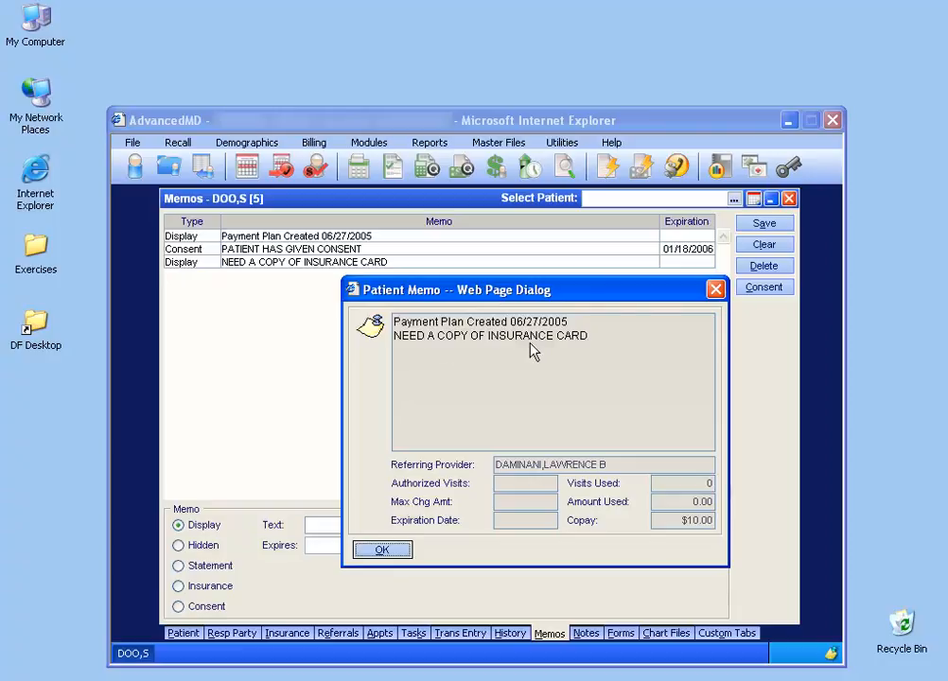
left_click(389, 552)
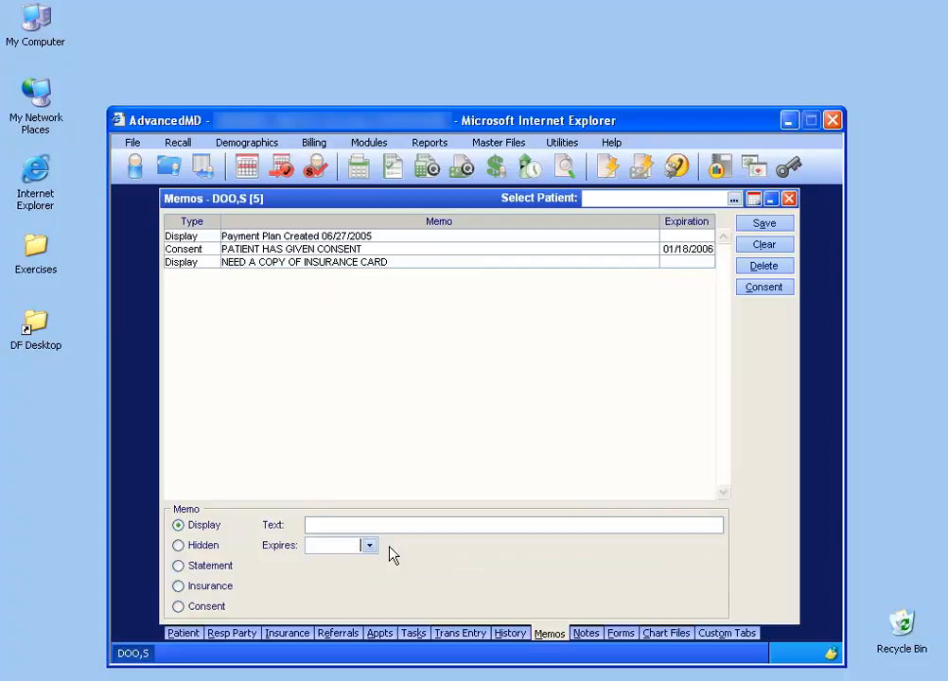
Delete the display memo about needing a copy of the insurance card.
left_click(345, 265)
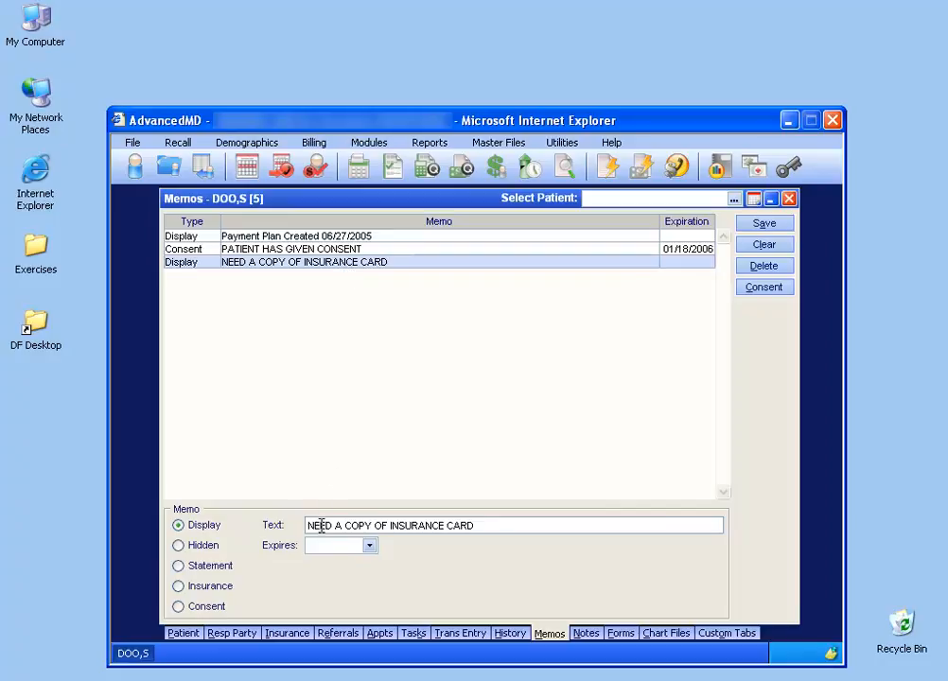
left_click(760, 267)
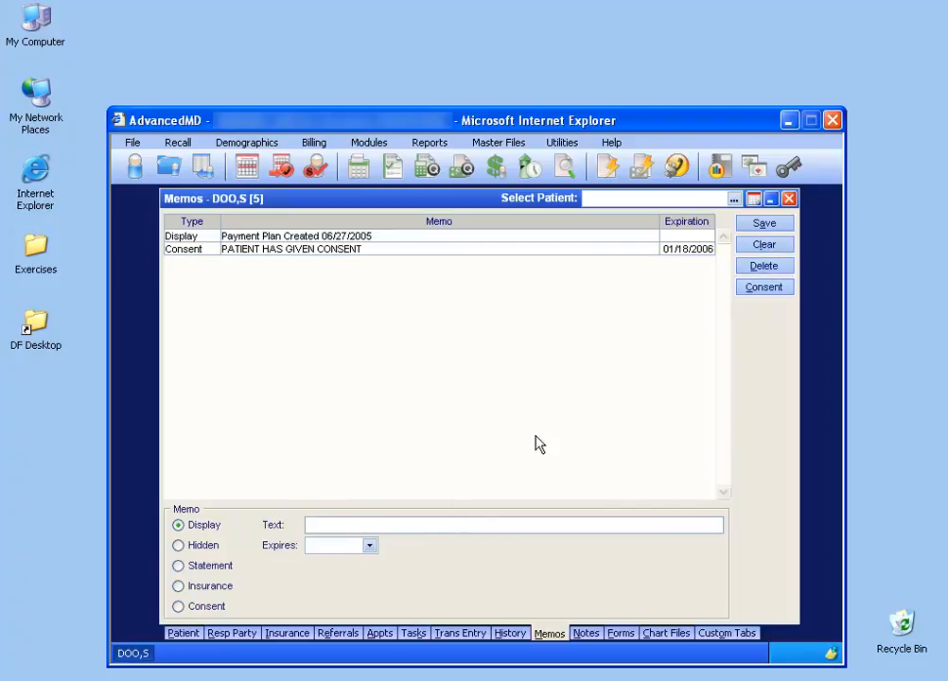
Draft a hidden memo with the placeholder text ASDFDF without saving it.
left_click(189, 549)
left_click(329, 525)
type("ASDFDF")
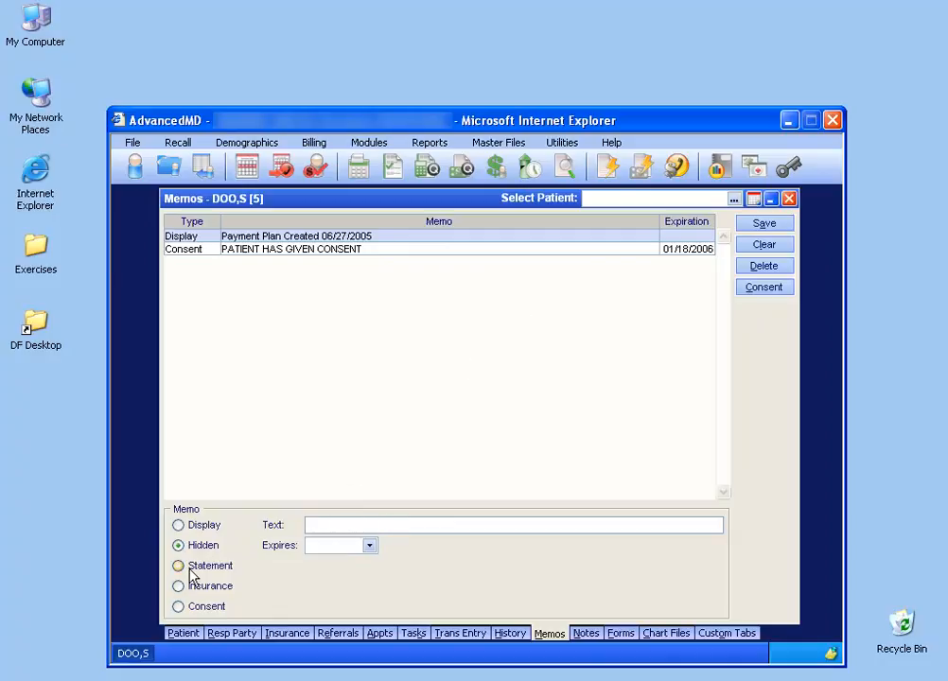
Draft a statement memo with the placeholder text ASDF and switch its type to Insurance.
left_click(188, 568)
left_click(314, 523)
type("ASDF")
left_click(180, 587)
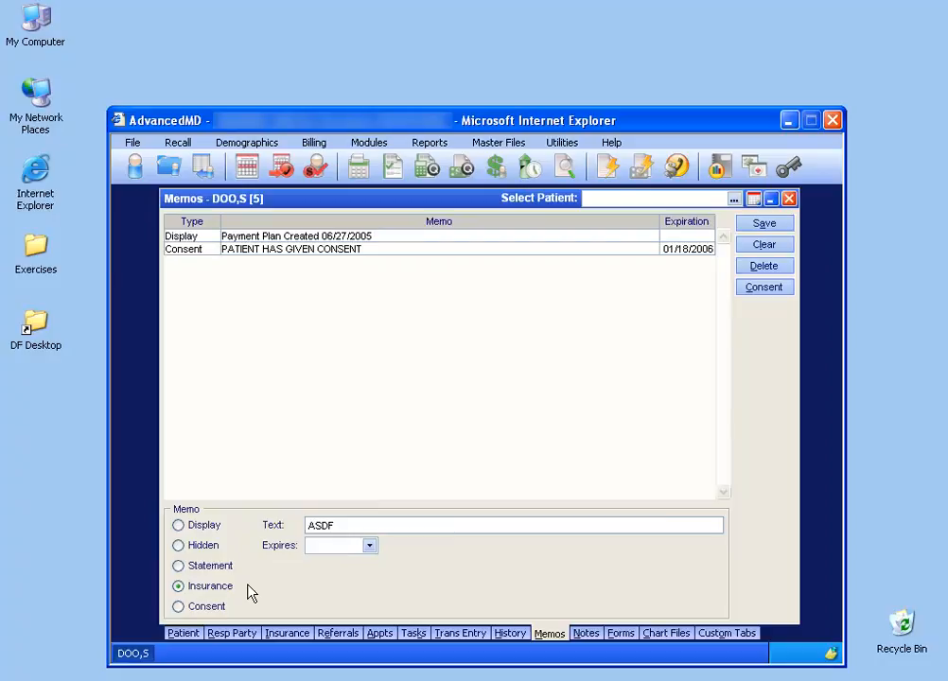
Save a consent memo reading "PATIENT HAS GIVEN CONSENT" with the expiration date 12/05/2006.
left_click(181, 609)
left_click_drag(360, 525, 303, 527)
type("PATIENT HAS GIVEN CONSENT")
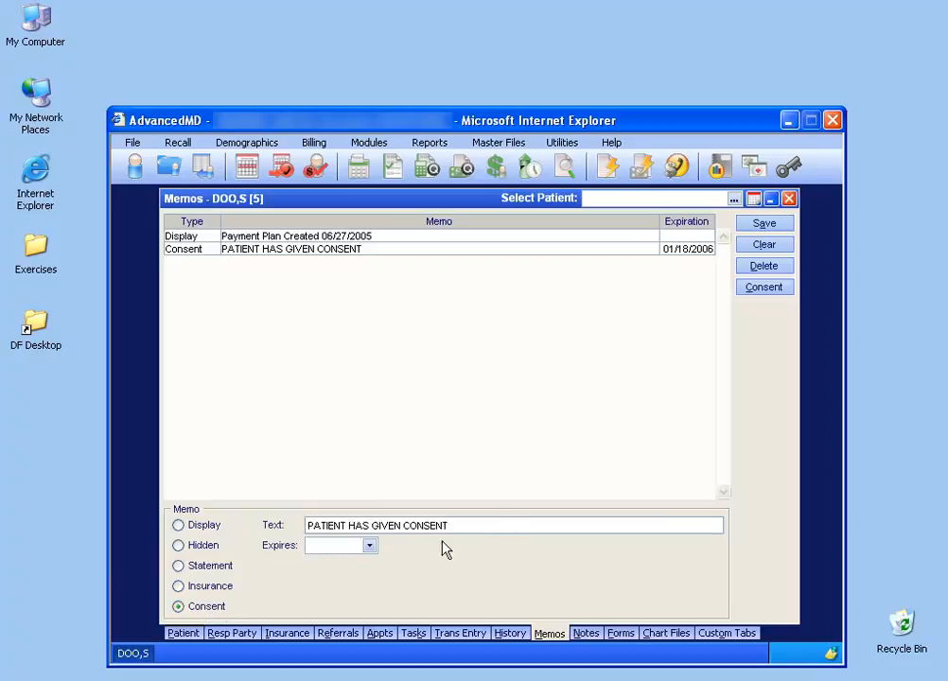
left_click(369, 545)
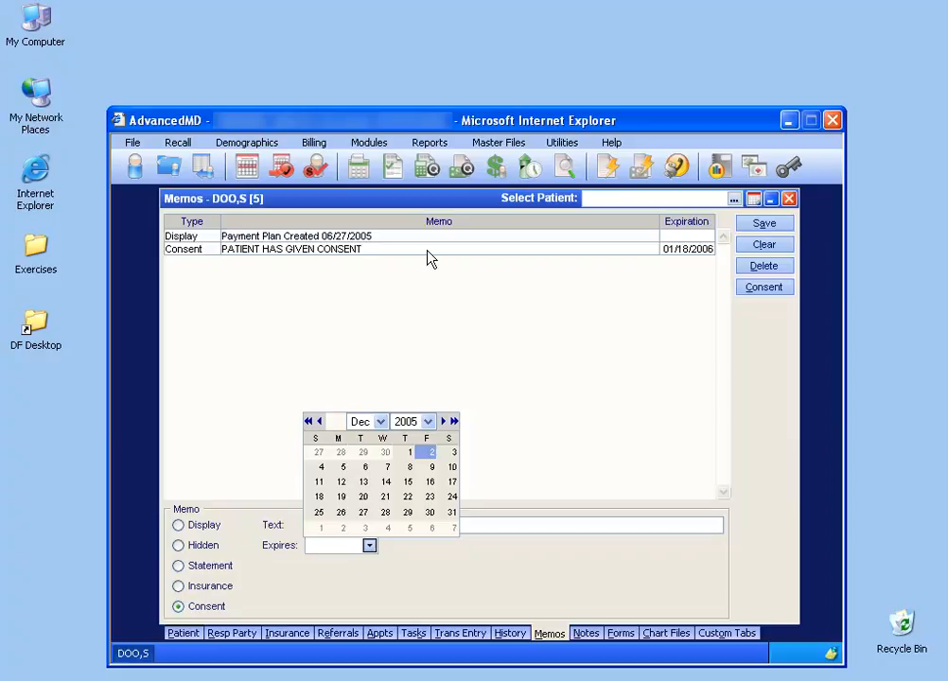
left_click(427, 421)
left_click(420, 72)
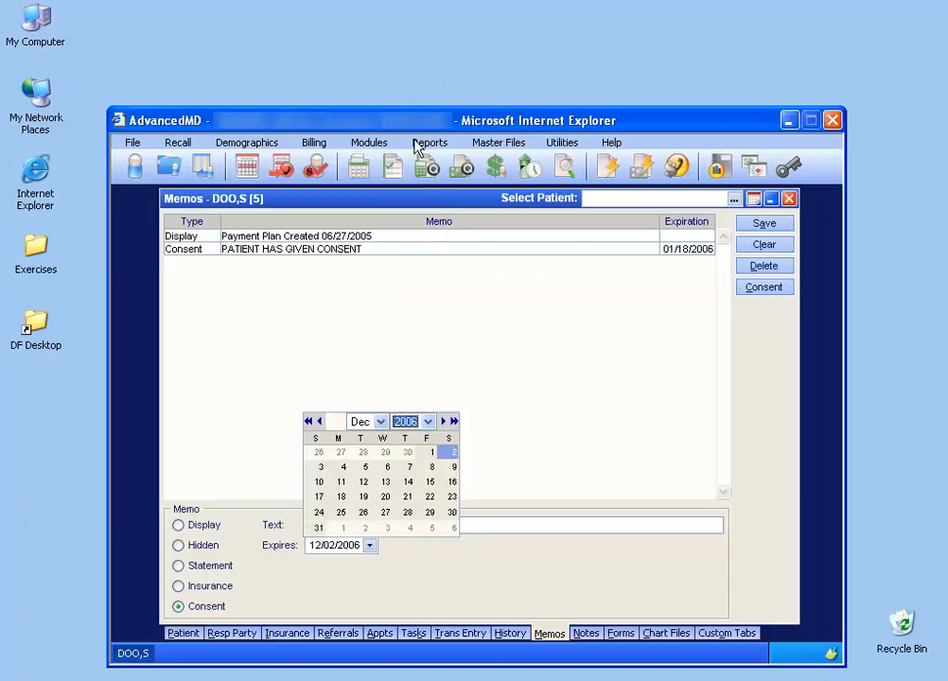
left_click(366, 468)
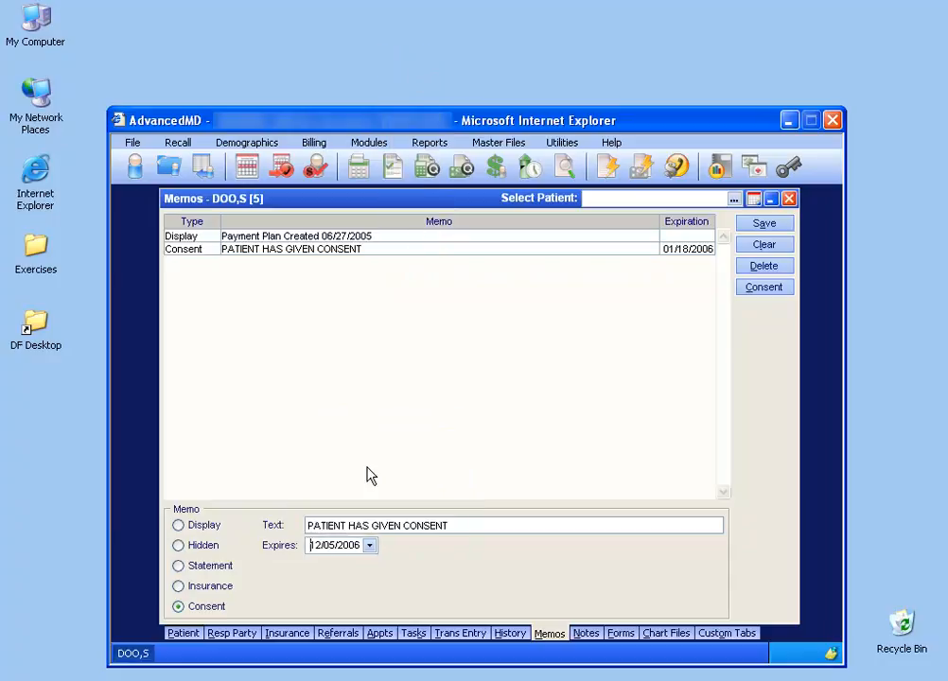
left_click(762, 224)
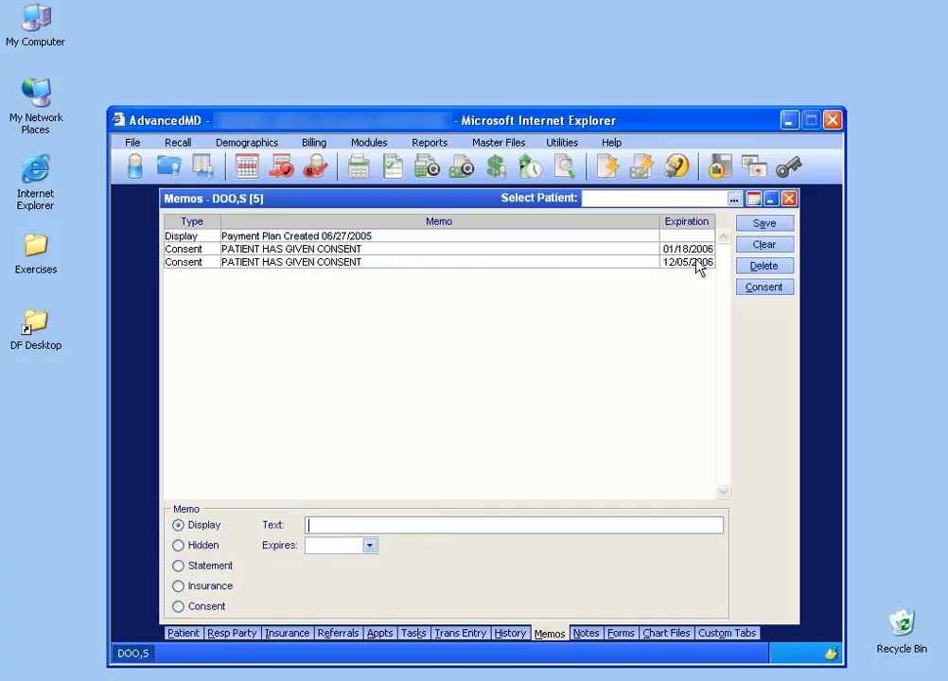
Open the patient's consent notes and memos and view the consent image dated 12/02/2005.
mouse_move(698, 263)
left_click(756, 293)
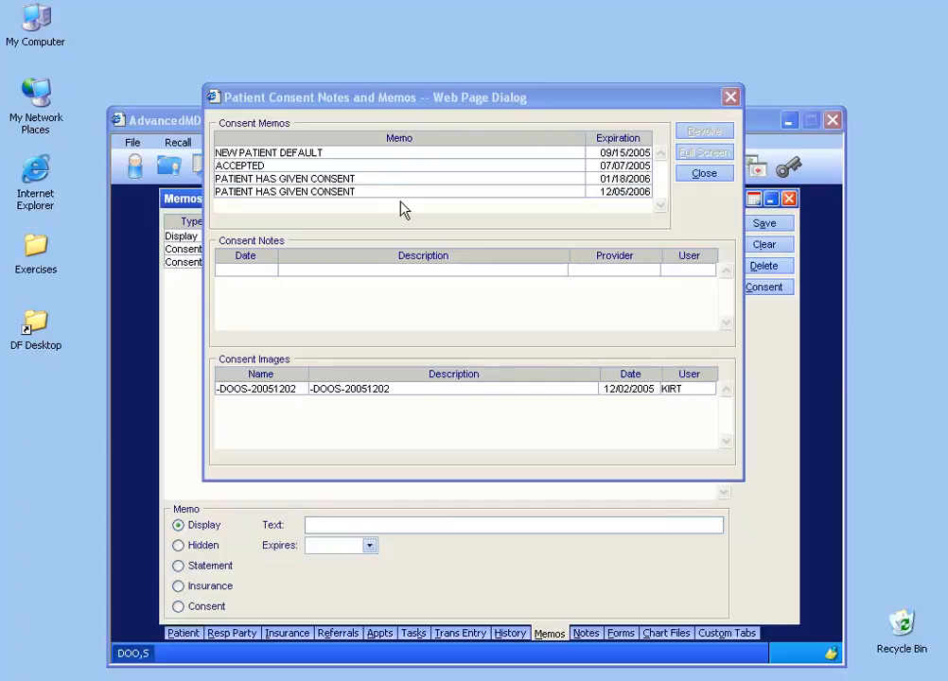
left_click(389, 390)
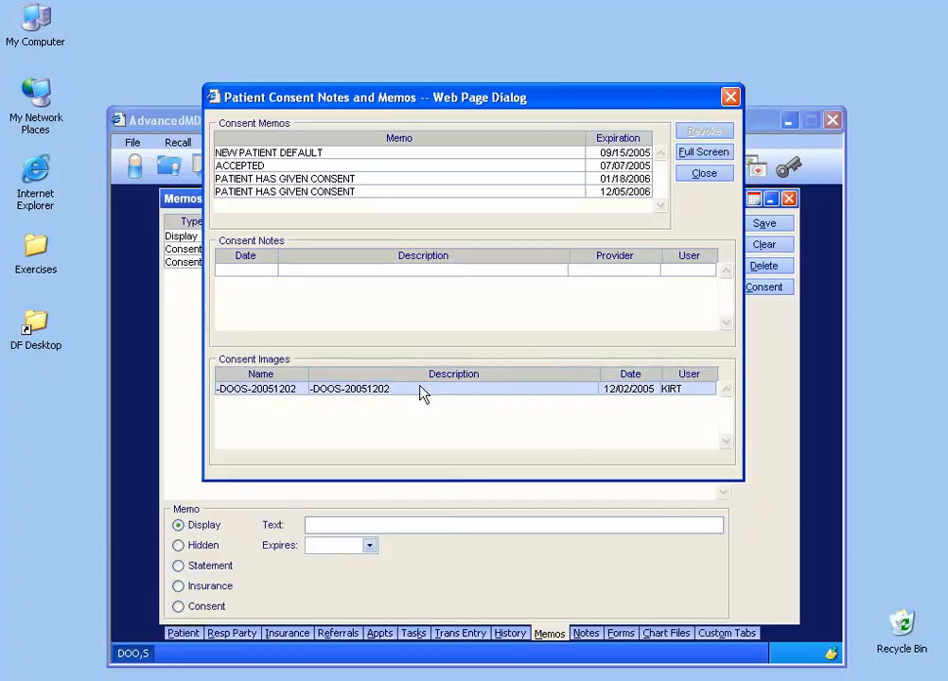
double_click(389, 395)
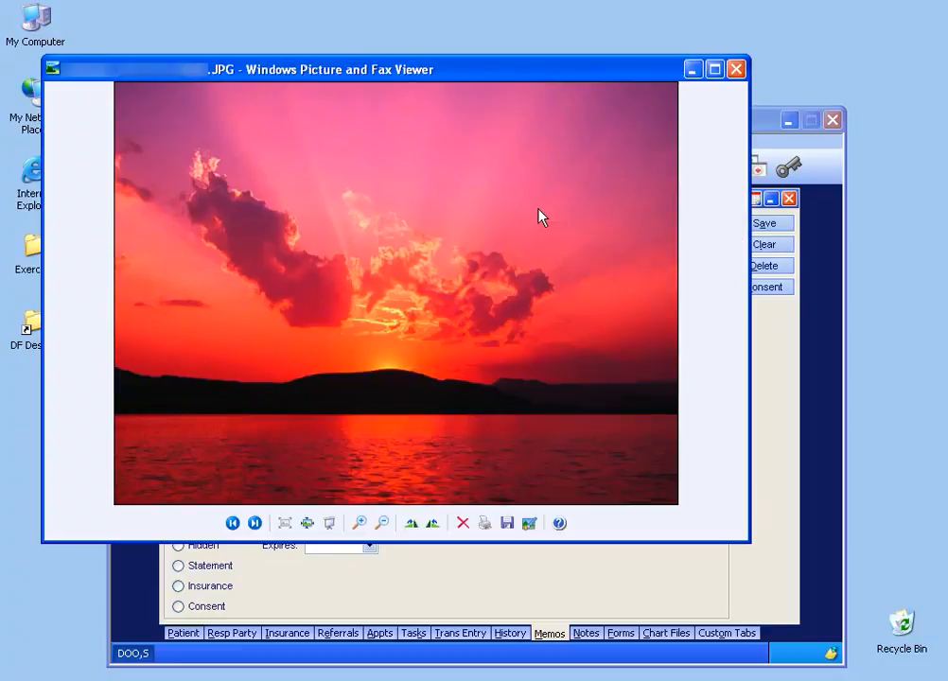